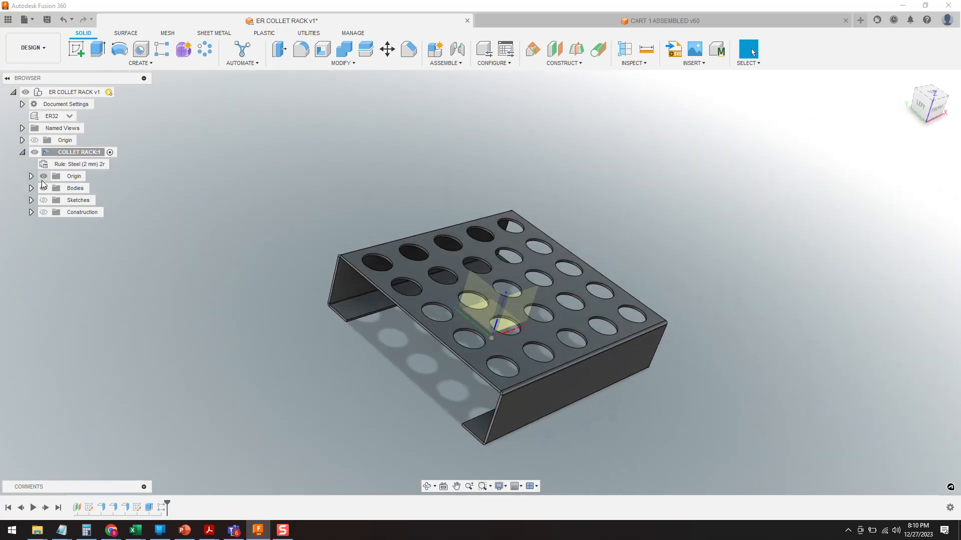
Hide the COLLET RACK component's origin and switch to Adobe Acrobat to view the ER Collet Rack catalogue page.
{"action": "left_click", "coordinate": [43, 177]}
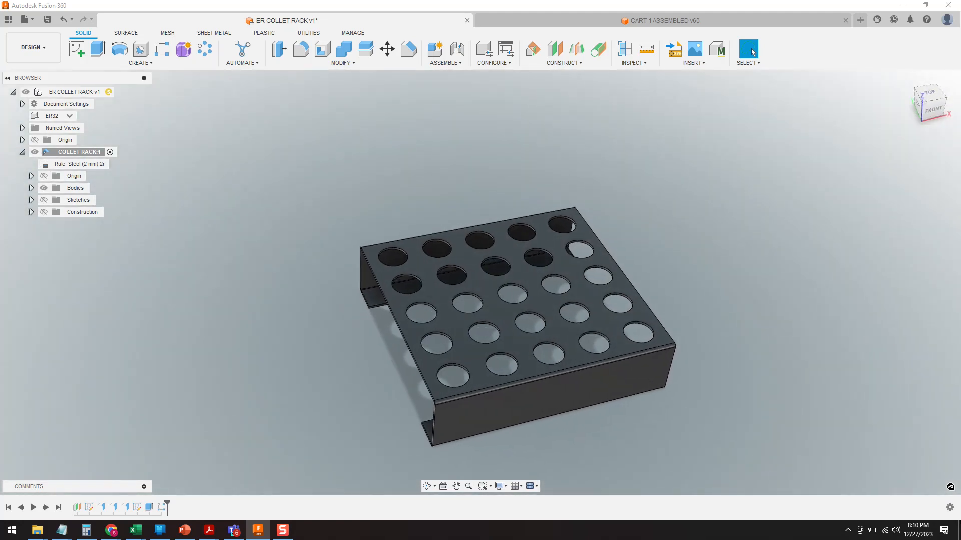
{"action": "left_click", "coordinate": [209, 530]}
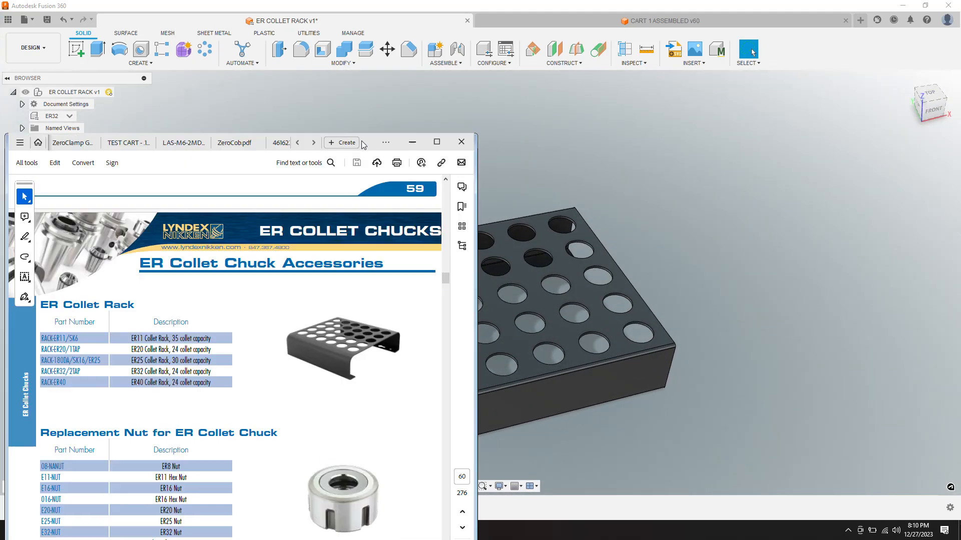
{"action": "left_click_drag", "start_coordinate": [178, 231], "coordinate": [347, 492]}
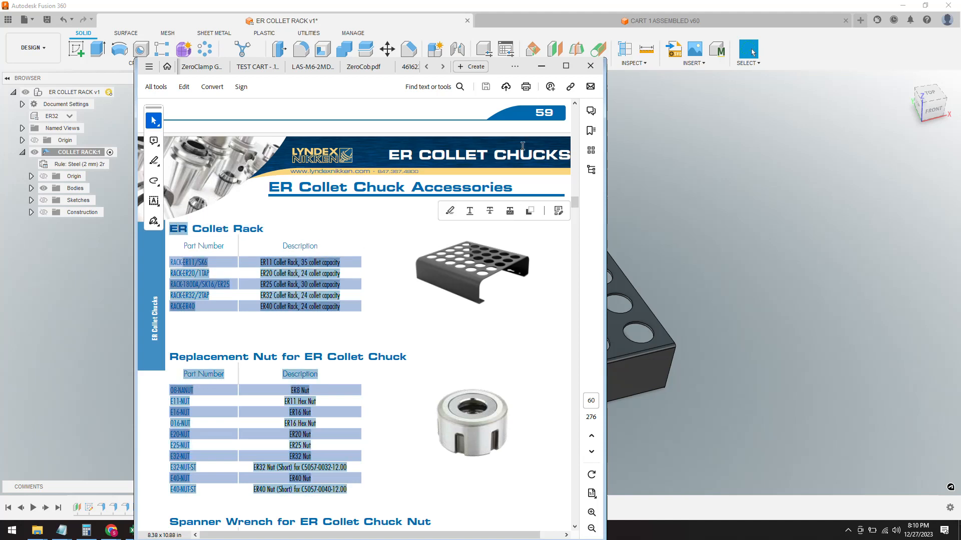
Switch to the CART 1 ASSEMBLED design in Fusion 360, collapse the shelf component and locate the upper front panel in the window.
{"action": "left_click", "coordinate": [524, 18]}
{"action": "left_click", "coordinate": [465, 183]}
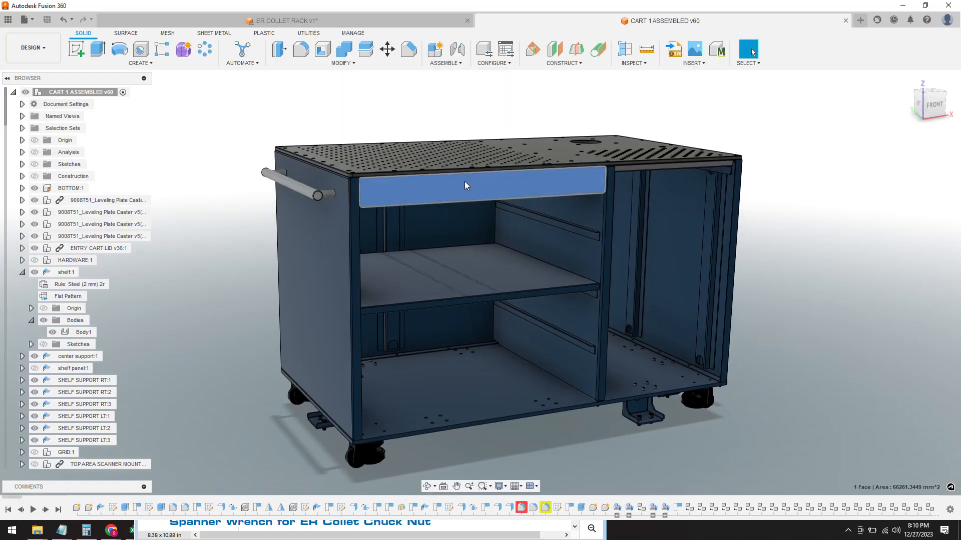
{"action": "left_click", "coordinate": [22, 272]}
{"action": "right_click", "coordinate": [405, 190]}
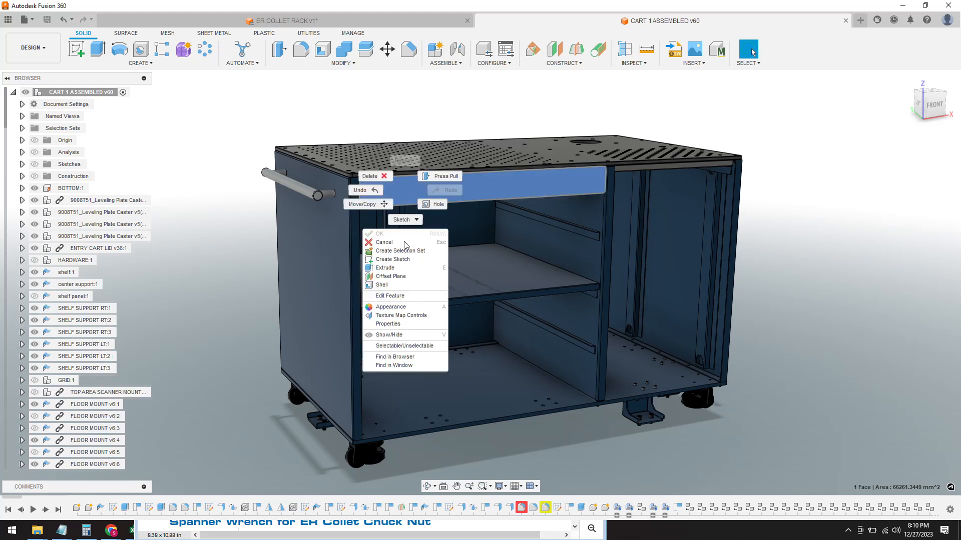
{"action": "left_click", "coordinate": [390, 365]}
{"action": "left_click", "coordinate": [229, 102]}
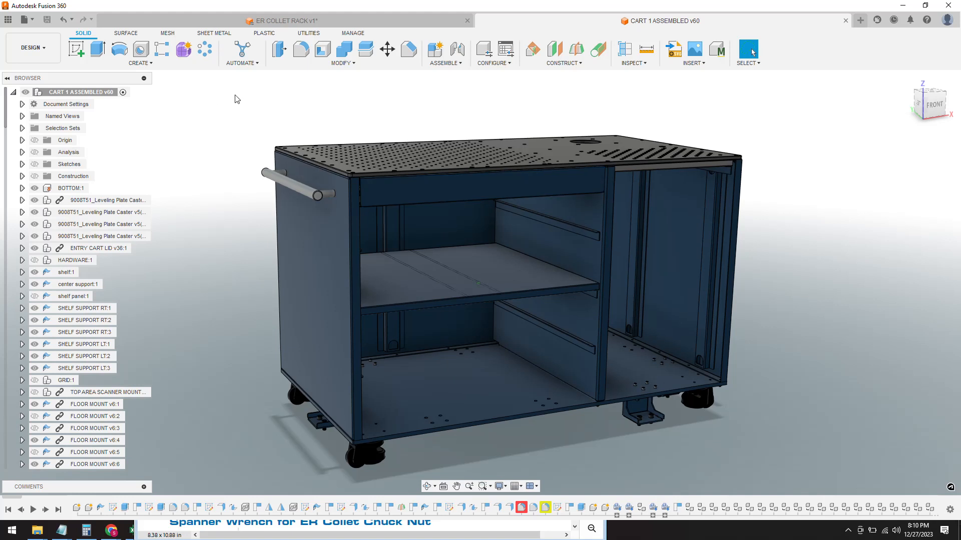
Turn the cart's analysis display on to inspect the shelf and interior, and turn it off again.
{"action": "middle_click_drag", "start_coordinate": [229, 102], "coordinate": [236, 97], "text": "shift"}
{"action": "left_click", "coordinate": [34, 152]}
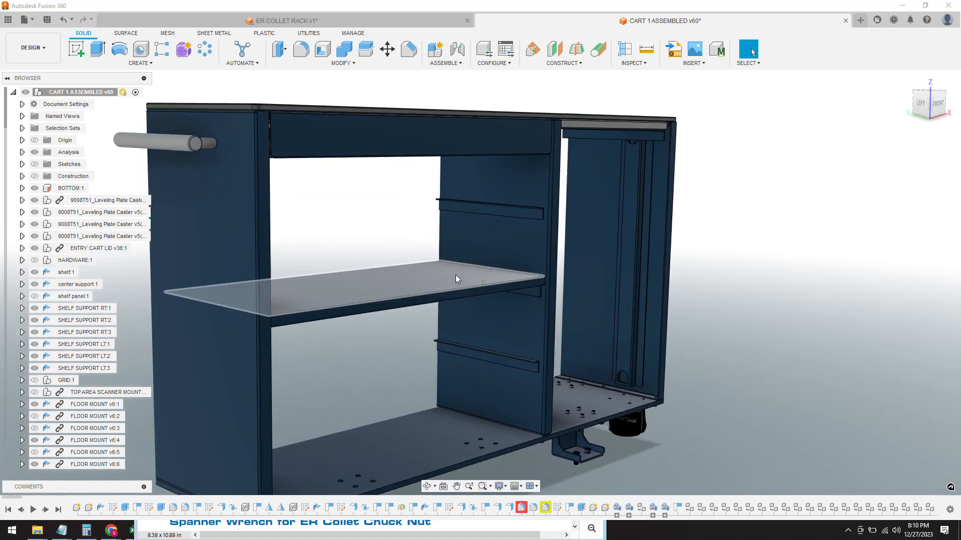
{"action": "left_click", "coordinate": [34, 152]}
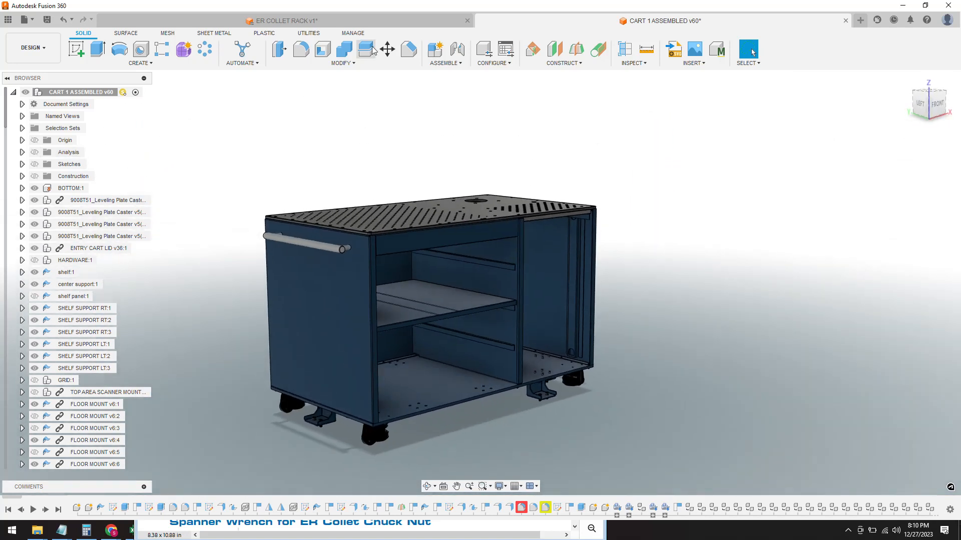
Return to the ER COLLET RACK design and display Sketch1 and Sketch2 in turn, leaving only Sketch2 shown.
{"action": "left_click", "coordinate": [341, 22]}
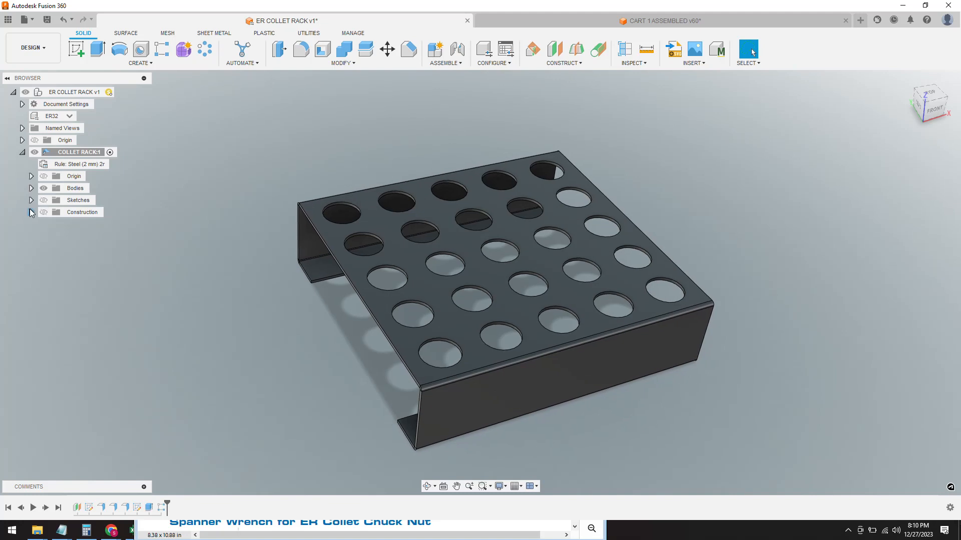
{"action": "left_click", "coordinate": [43, 201]}
{"action": "left_click", "coordinate": [31, 200]}
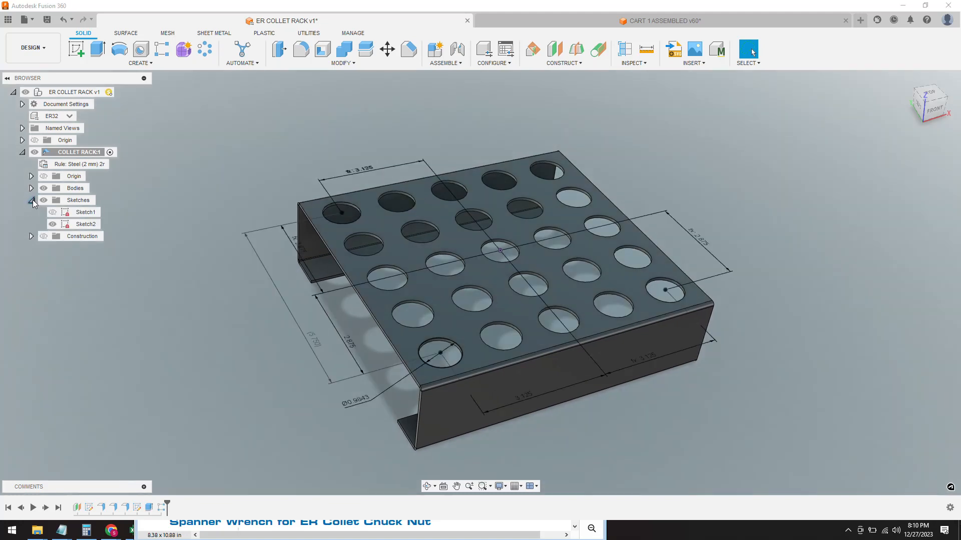
{"action": "left_click", "coordinate": [52, 225]}
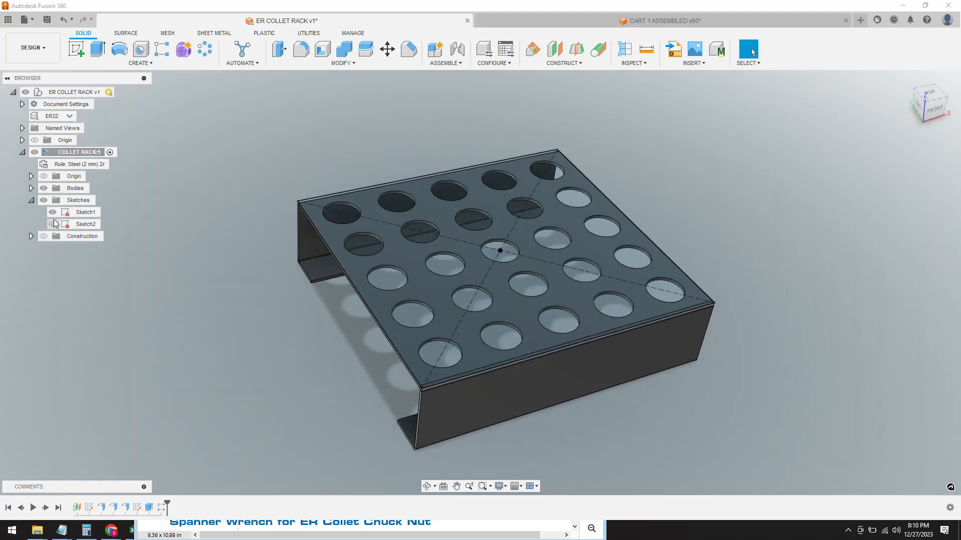
{"action": "left_click", "coordinate": [52, 212]}
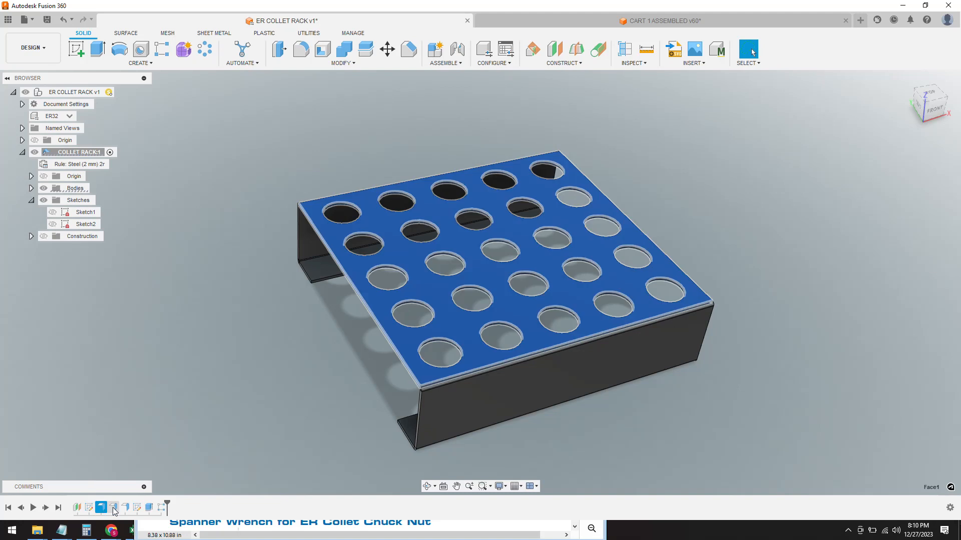
{"action": "left_click", "coordinate": [52, 224]}
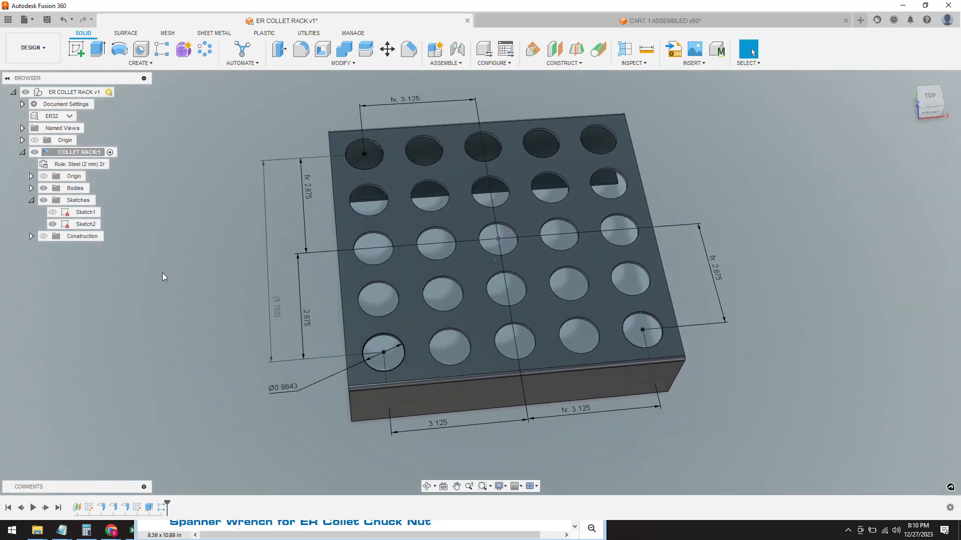
Open Sketch2 for editing, examine the dimensions that locate the collet holes, and finish the sketch.
{"action": "right_click", "coordinate": [88, 225]}
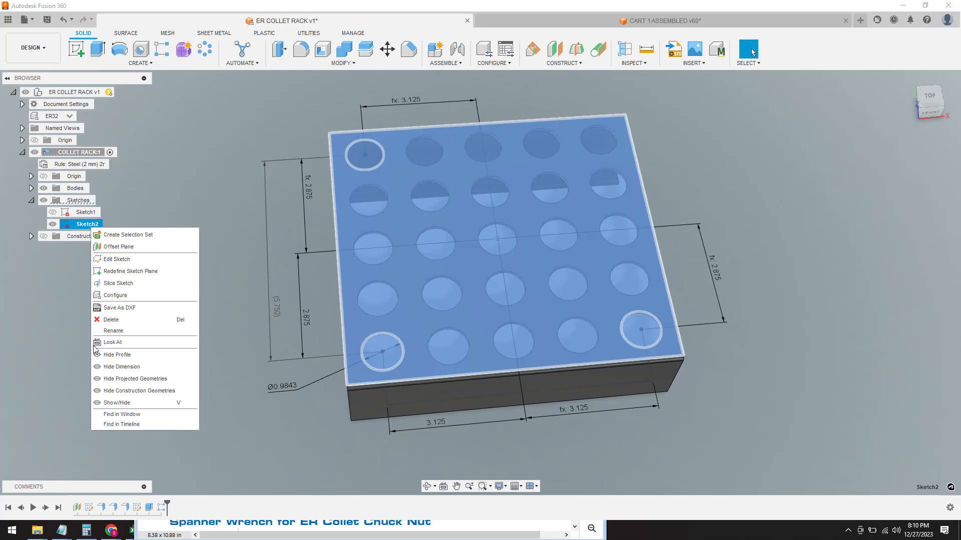
{"action": "left_click", "coordinate": [121, 263]}
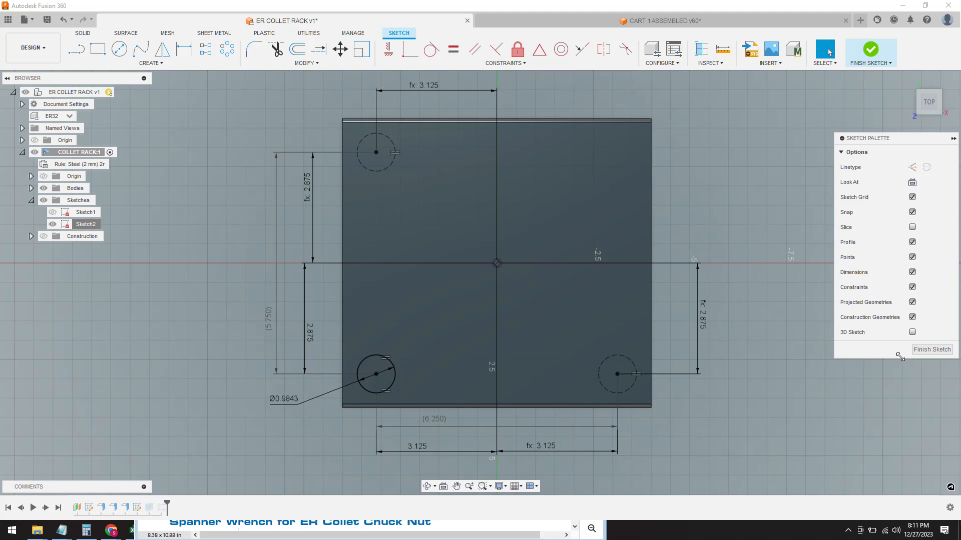
{"action": "left_click", "coordinate": [931, 351]}
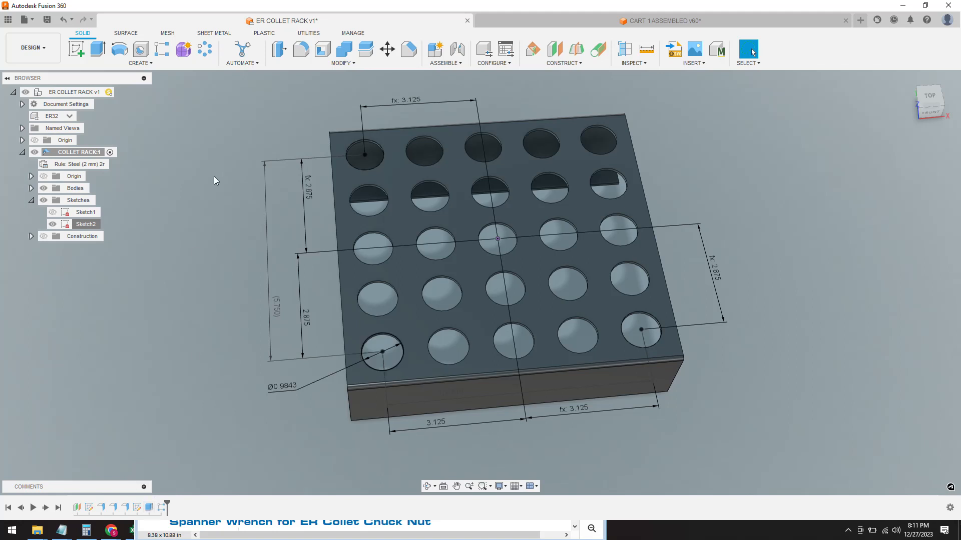
Review the model parameters of Sketch2 and the rectangular pattern, including start distances, collet diameter and pattern counts.
{"action": "left_click", "coordinate": [342, 63]}
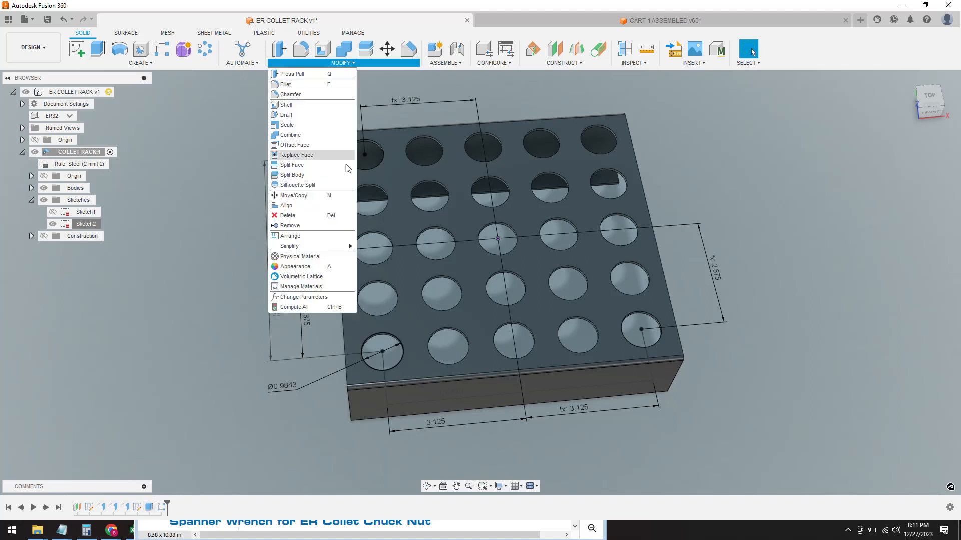
{"action": "left_click", "coordinate": [321, 297]}
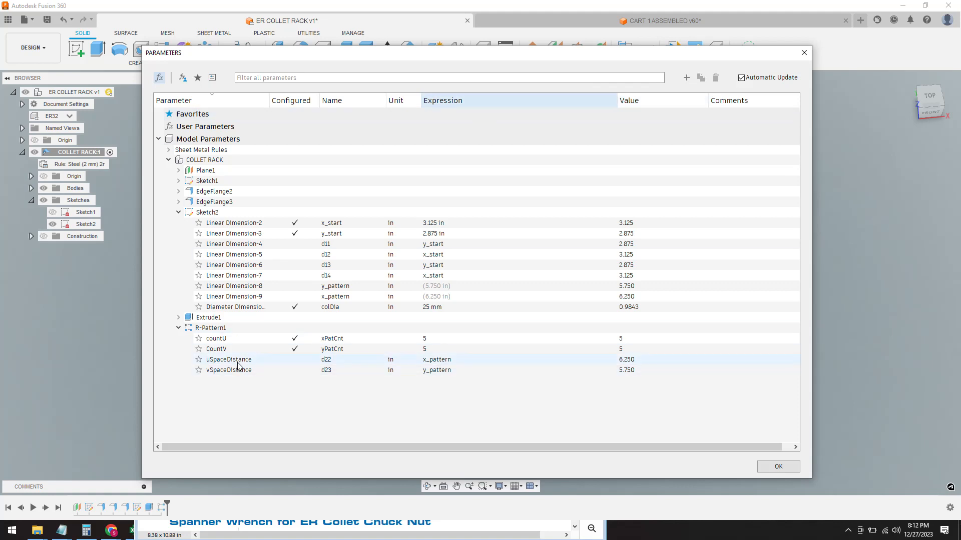
{"action": "left_click", "coordinate": [474, 287]}
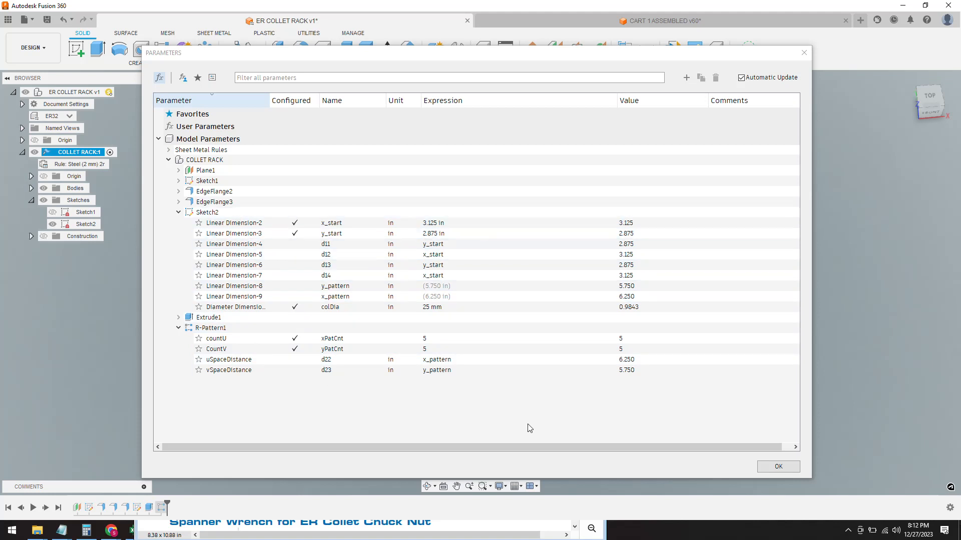
{"action": "left_click", "coordinate": [760, 468]}
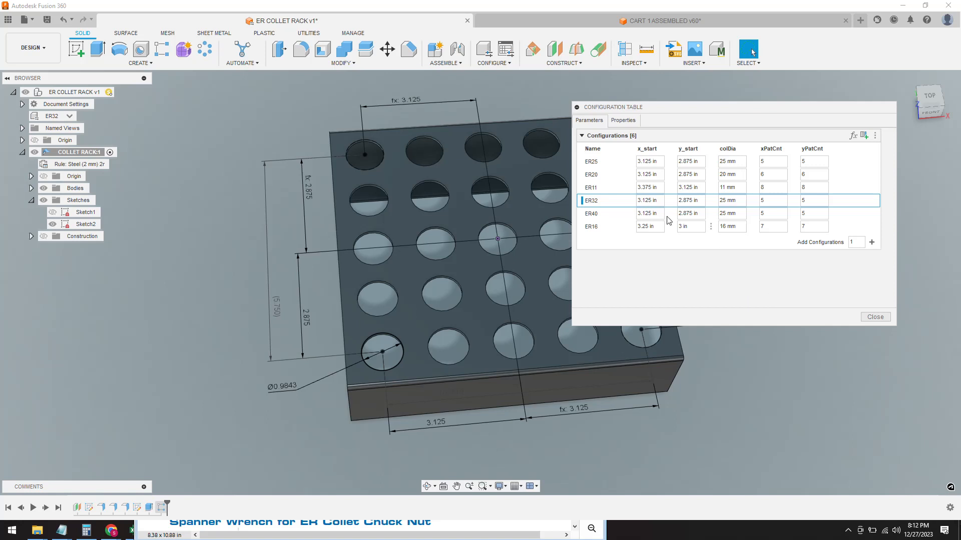
Activate the ER25, ER20 and ER11 configurations in turn to compare their hole layouts.
{"action": "left_click", "coordinate": [600, 163]}
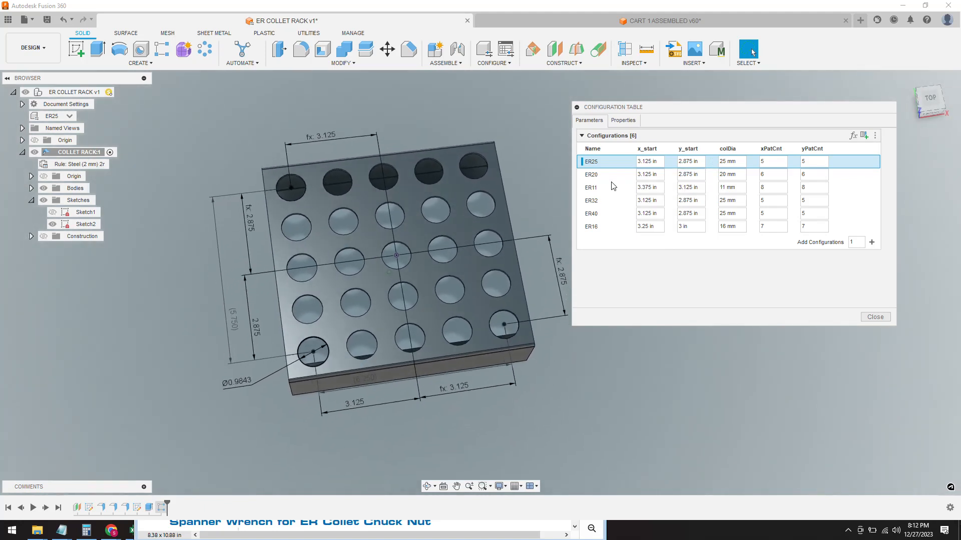
{"action": "left_click", "coordinate": [596, 176]}
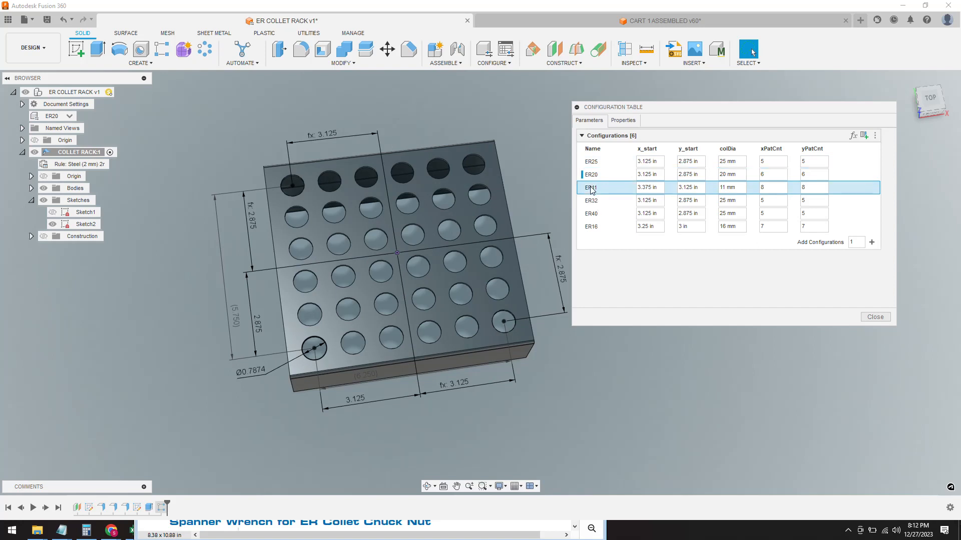
{"action": "left_click", "coordinate": [591, 188]}
Activate the ER32 configuration and set its colDia to 32 mm, x_start to 3.0 in and y_start to 2.75 in.
{"action": "left_click", "coordinate": [593, 200]}
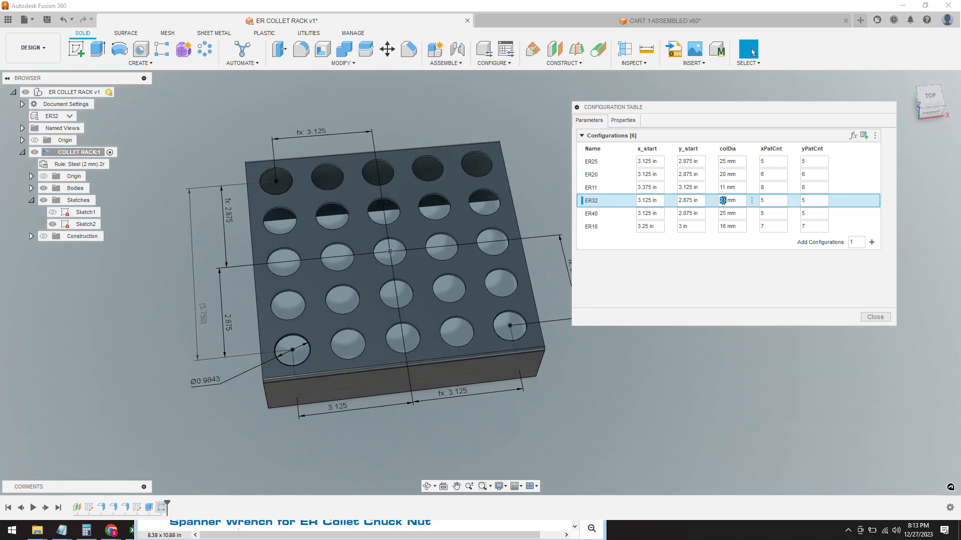
{"action": "type", "text": "32"}
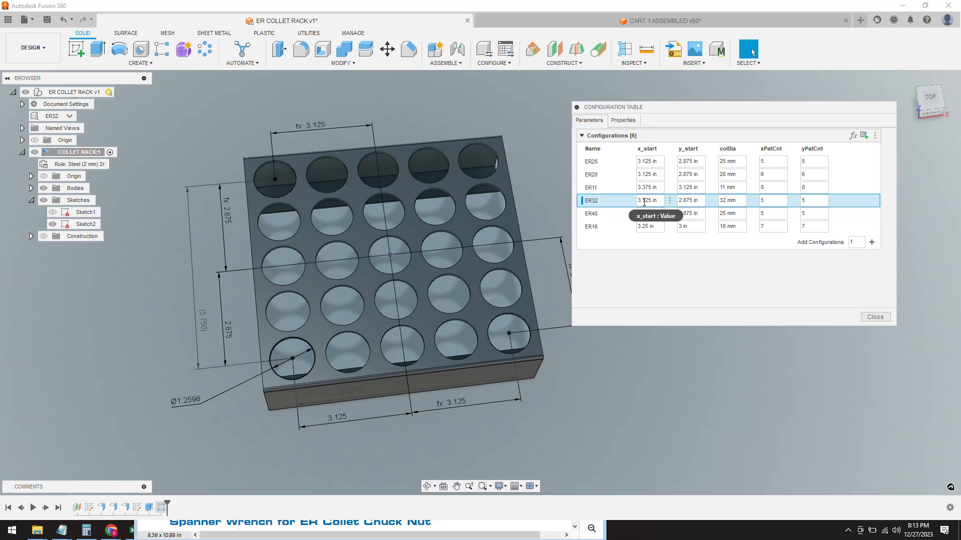
{"action": "left_click_drag", "start_coordinate": [643, 202], "coordinate": [649, 201]}
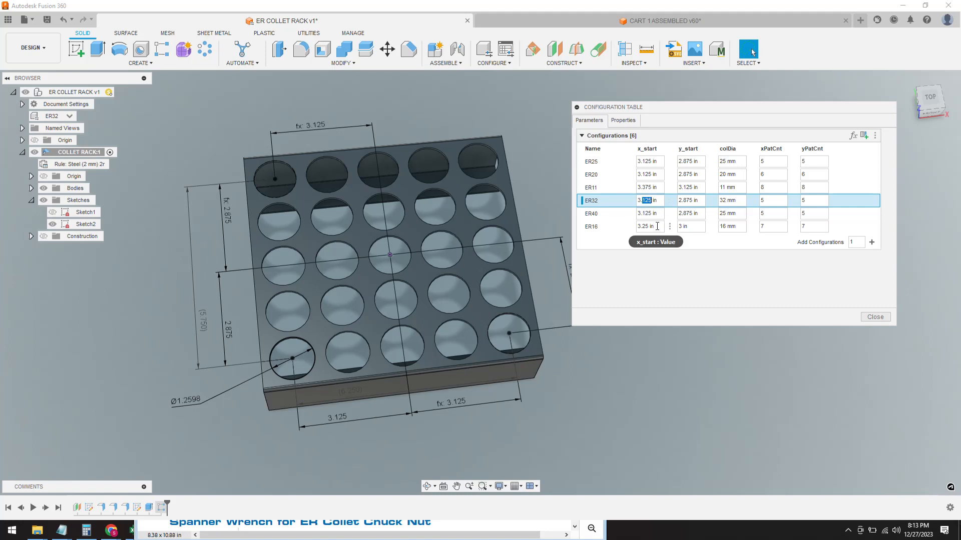
{"action": "type", "text": "0"}
{"action": "left_click_drag", "start_coordinate": [683, 201], "coordinate": [689, 201]}
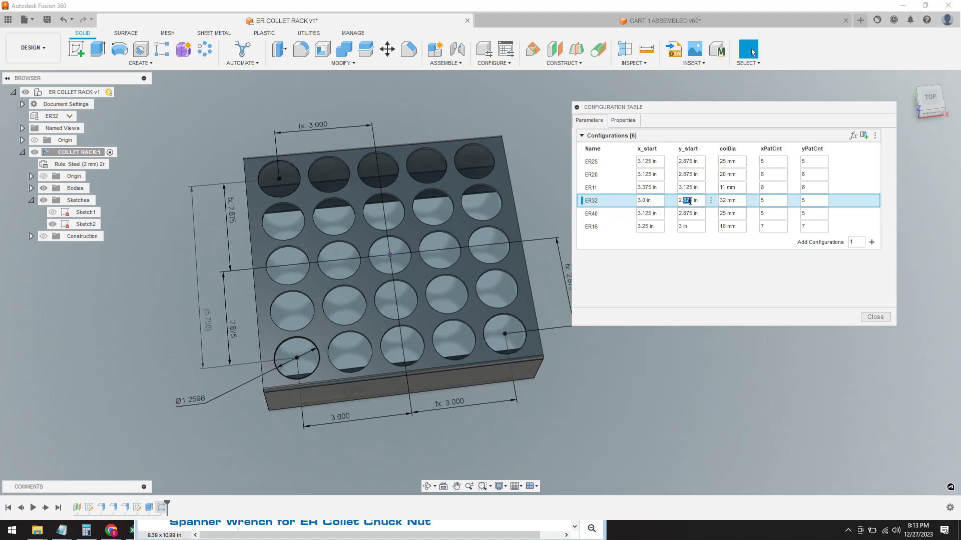
{"action": "type", "text": "7"}
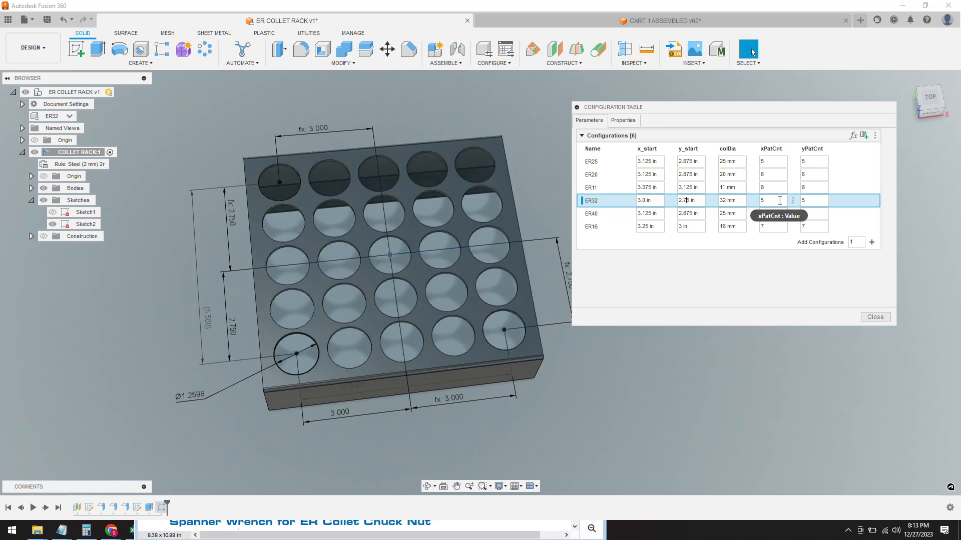
Set the ER32 configuration's xPatCnt to 4, try a yPatCnt of 4, and settle on a yPatCnt of 5.
{"action": "left_click", "coordinate": [777, 202]}
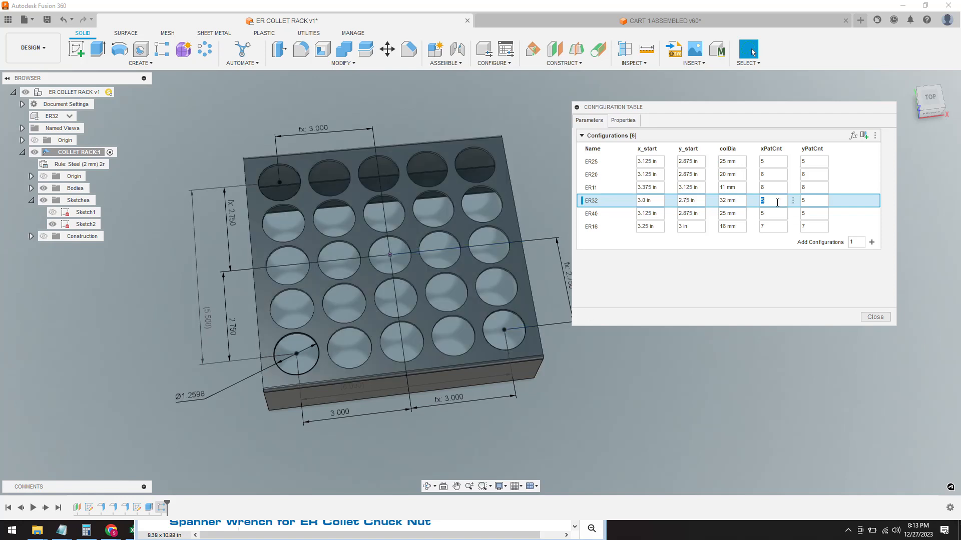
{"action": "left_click", "coordinate": [819, 199]}
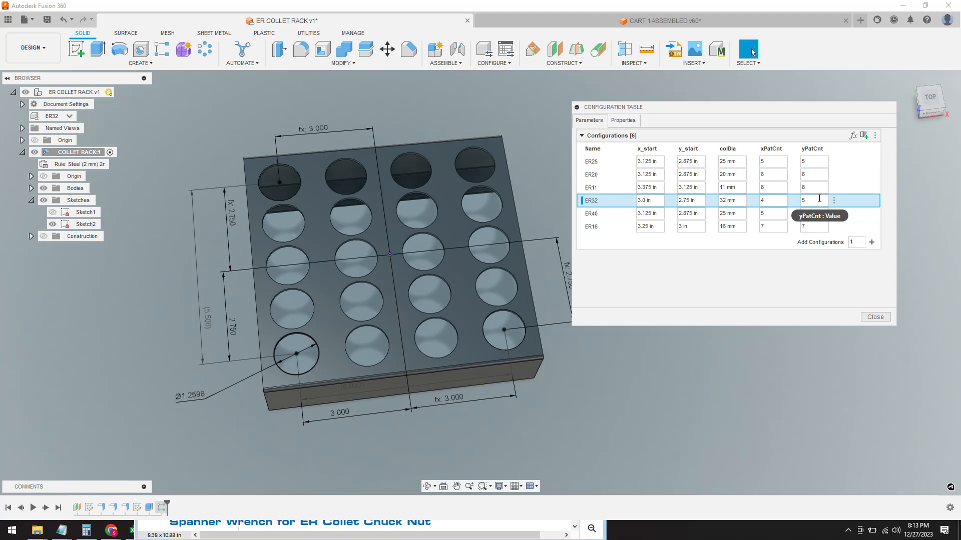
{"action": "key", "text": "Return"}
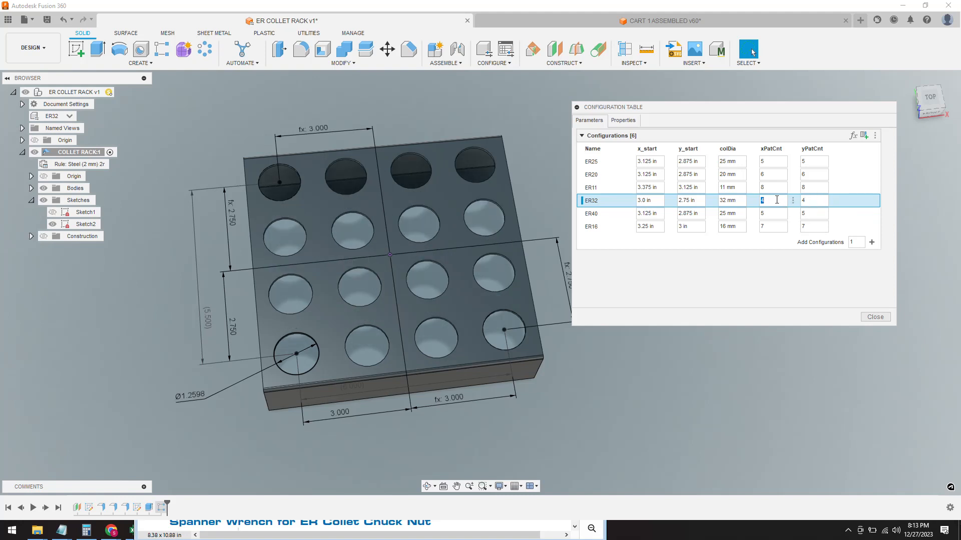
{"action": "left_click", "coordinate": [817, 202]}
{"action": "key", "text": "Return"}
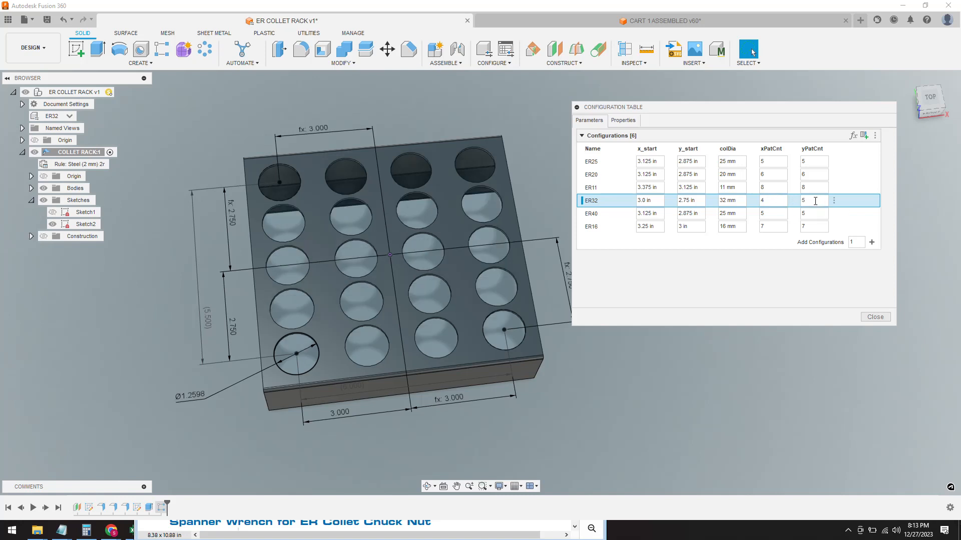
Activate the ER40 configuration and set its colDia to 40 mm.
{"action": "left_click", "coordinate": [598, 213]}
{"action": "double_click", "coordinate": [607, 215]}
{"action": "double_click", "coordinate": [722, 213]}
{"action": "type", "text": "40"}
{"action": "key", "text": "Return"}
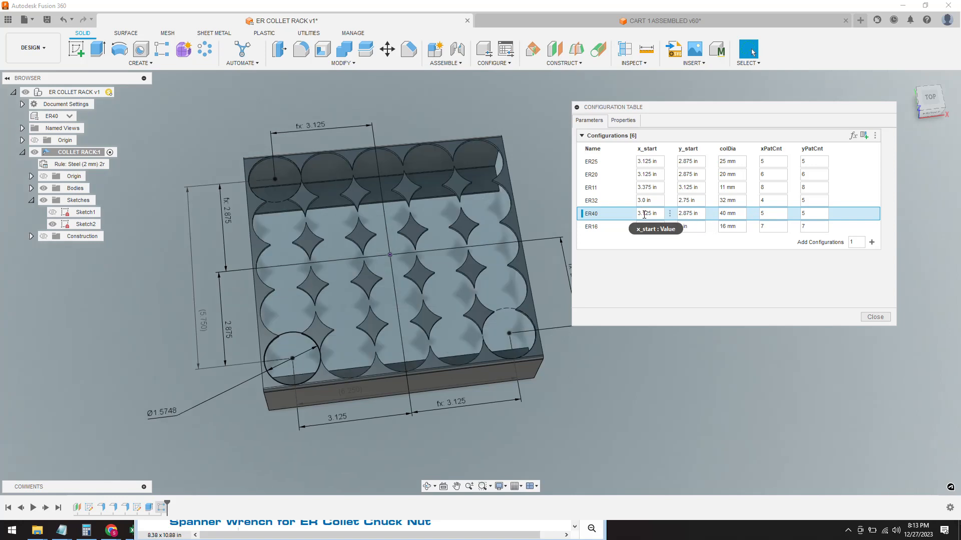
Set the ER40 configuration's xPatCnt and yPatCnt to 4 and its x_start to 2.875 in.
{"action": "double_click", "coordinate": [773, 216]}
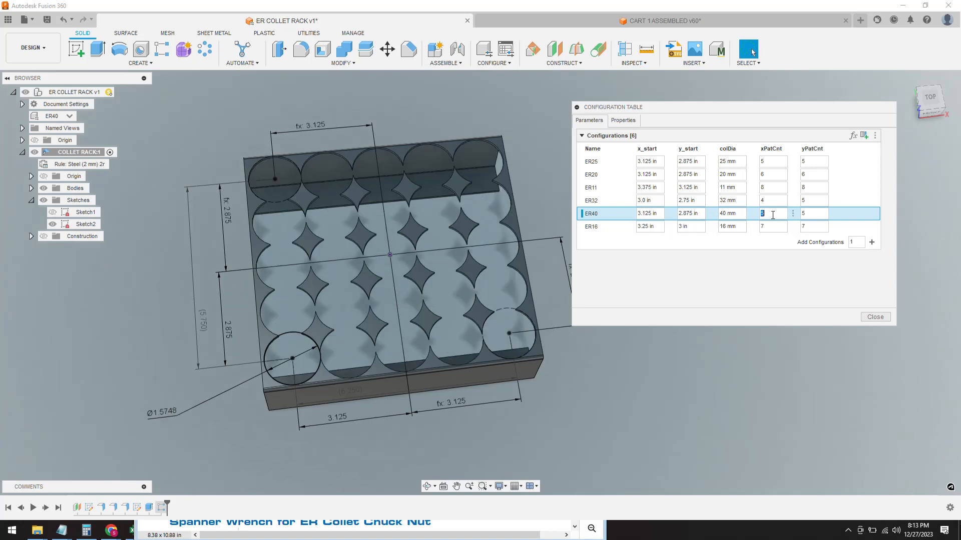
{"action": "type", "text": "4"}
{"action": "double_click", "coordinate": [807, 215]}
{"action": "type", "text": "4"}
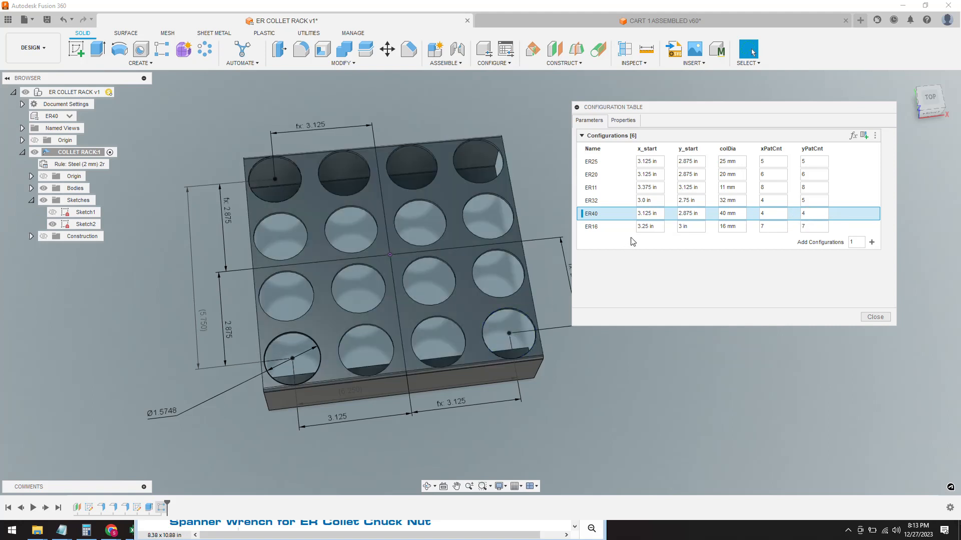
{"action": "double_click", "coordinate": [640, 213]}
{"action": "type", "text": "2.875"}
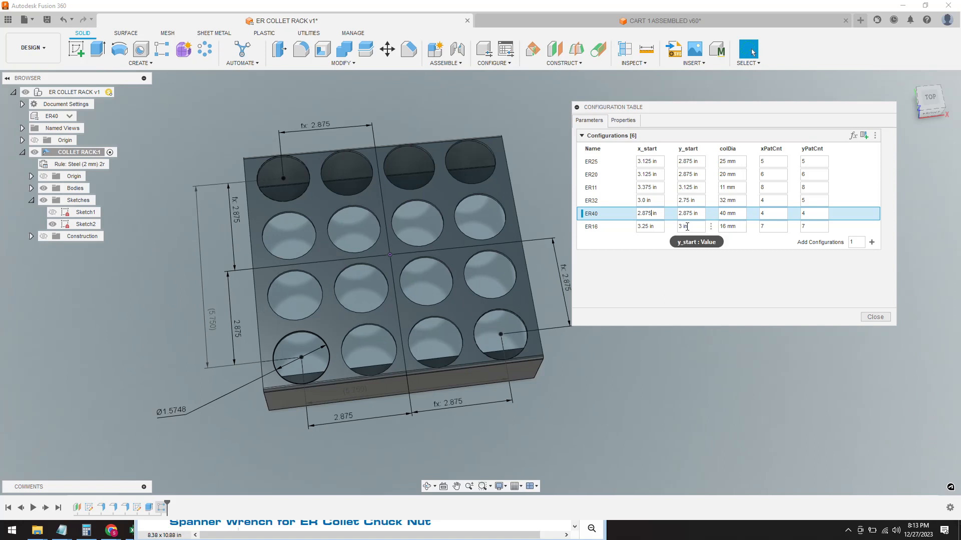
Try a y_start of 2.5 in for the ER40 configuration and settle on 2.625 in.
{"action": "left_click_drag", "start_coordinate": [683, 213], "coordinate": [690, 213]}
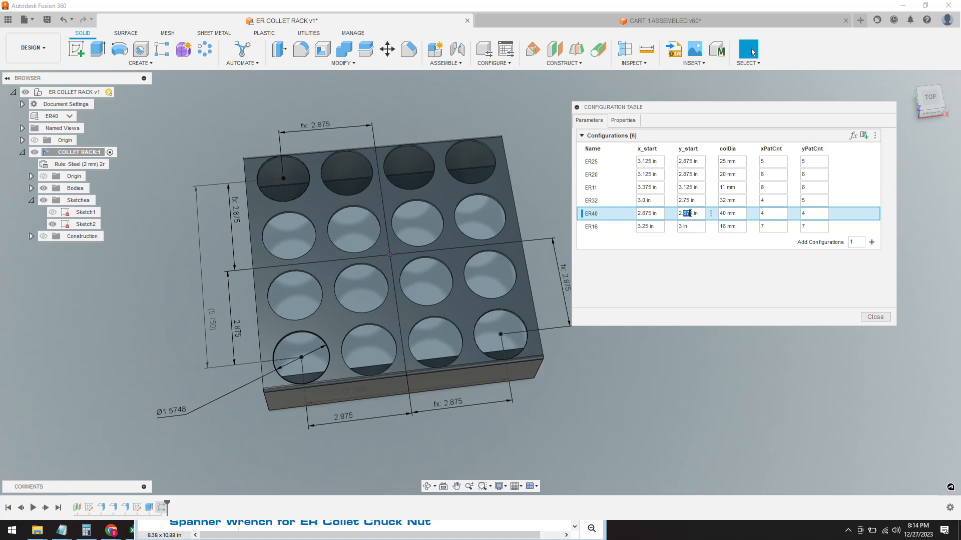
{"action": "key", "text": "BackSpace"}
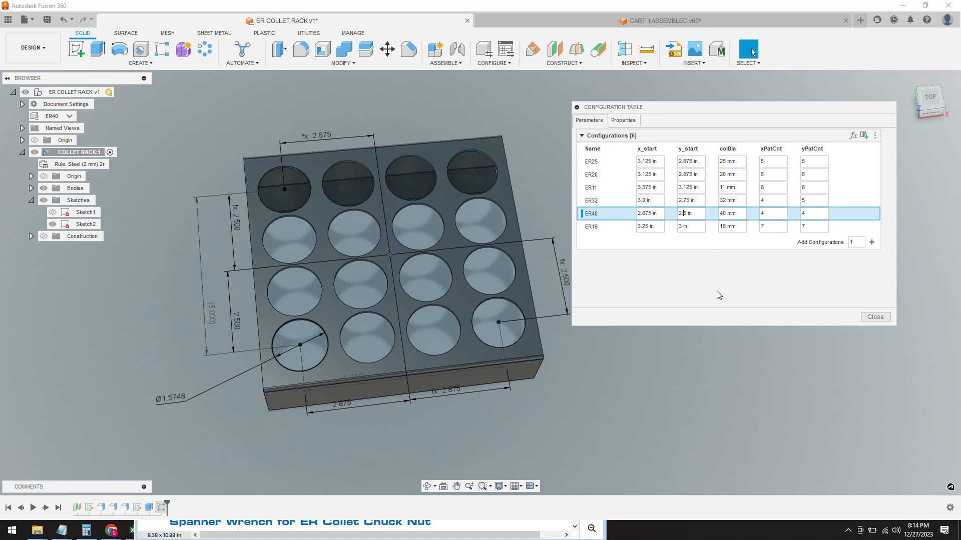
{"action": "type", "text": "62"}
{"action": "key", "text": "Return"}
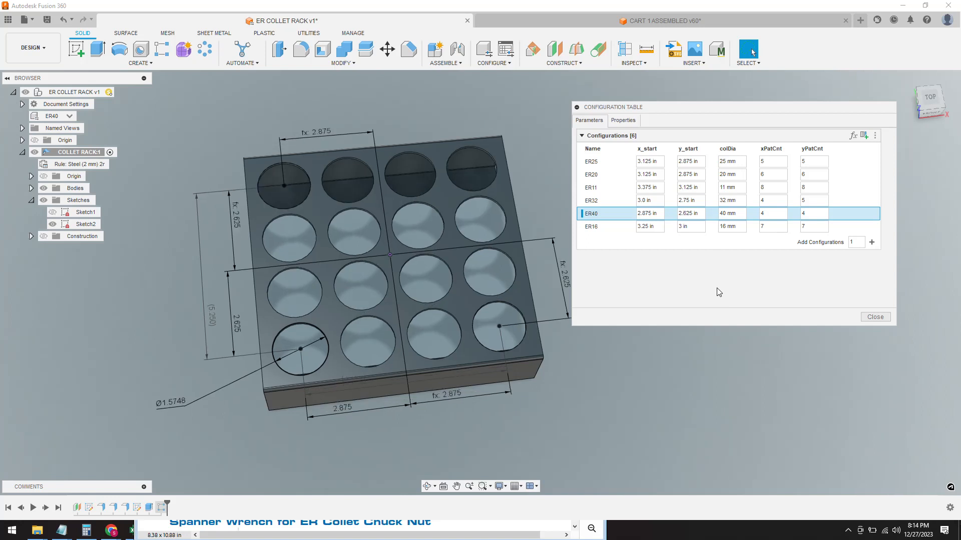
Try an x_start of 2.75 in for the ER40 configuration and settle on 3 in.
{"action": "left_click", "coordinate": [643, 214]}
{"action": "key", "text": "BackSpace"}
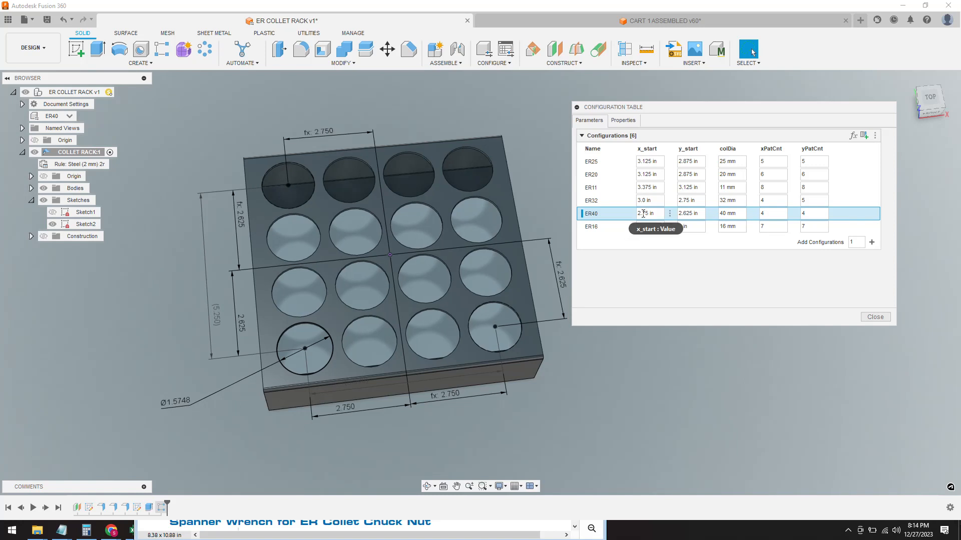
{"action": "left_click_drag", "start_coordinate": [649, 214], "coordinate": [629, 215]}
{"action": "type", "text": "3."}
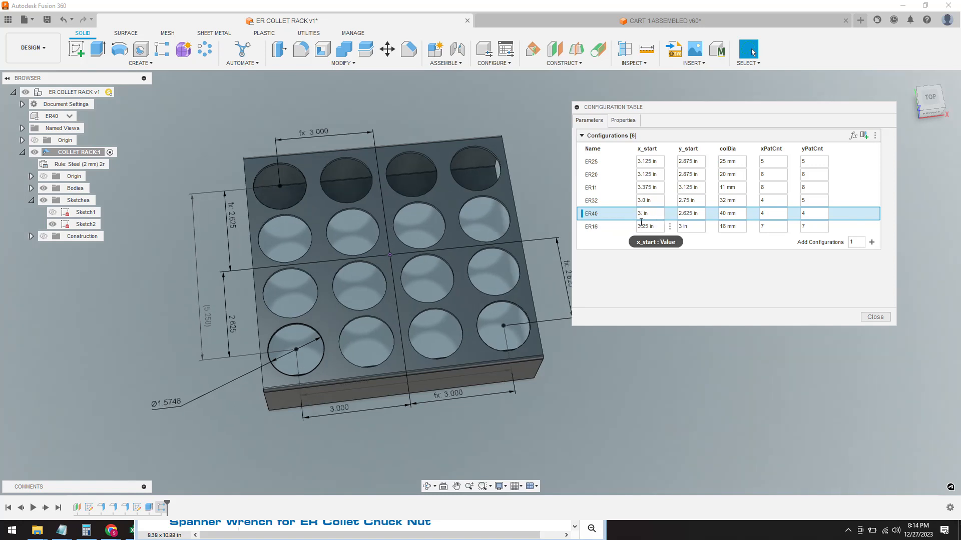
Close the configuration table and hide Sketch2 in the collet rack component.
{"action": "left_click", "coordinate": [874, 317]}
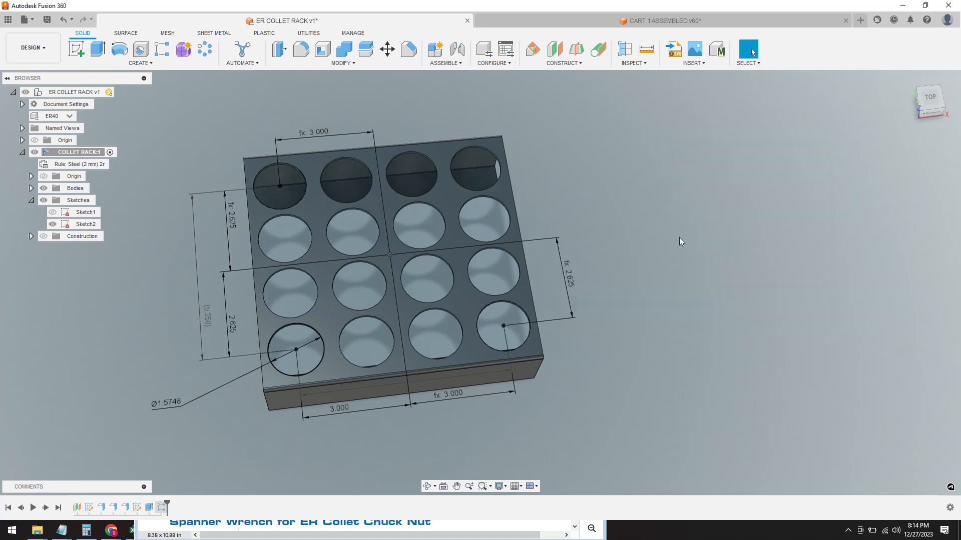
{"action": "middle_click_drag", "start_coordinate": [679, 237], "coordinate": [673, 224], "text": "shift"}
{"action": "left_click", "coordinate": [52, 224]}
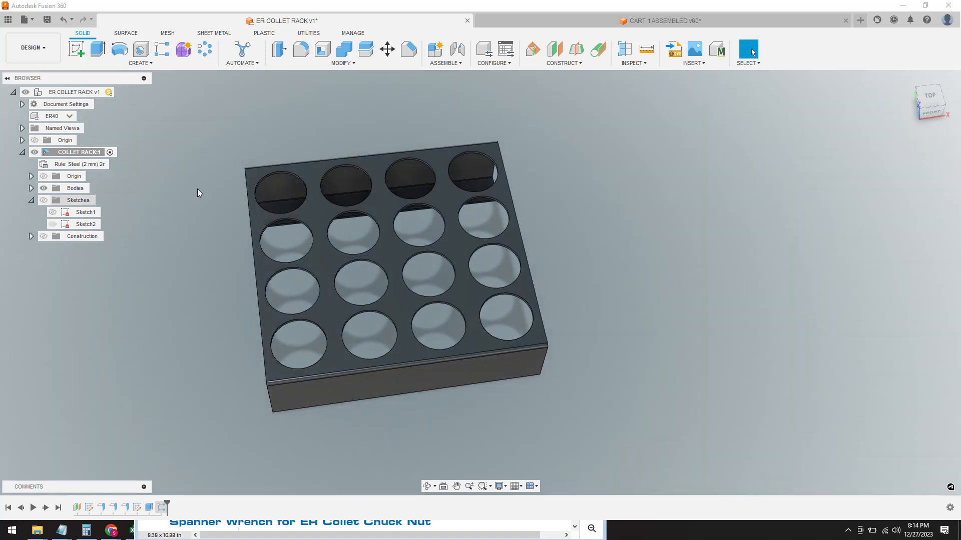
Reopen the configuration table, activate ER25, ER20, ER11, ER32, ER40 and ER16 in turn to review their hole patterns, and close the table.
{"action": "left_click", "coordinate": [506, 48]}
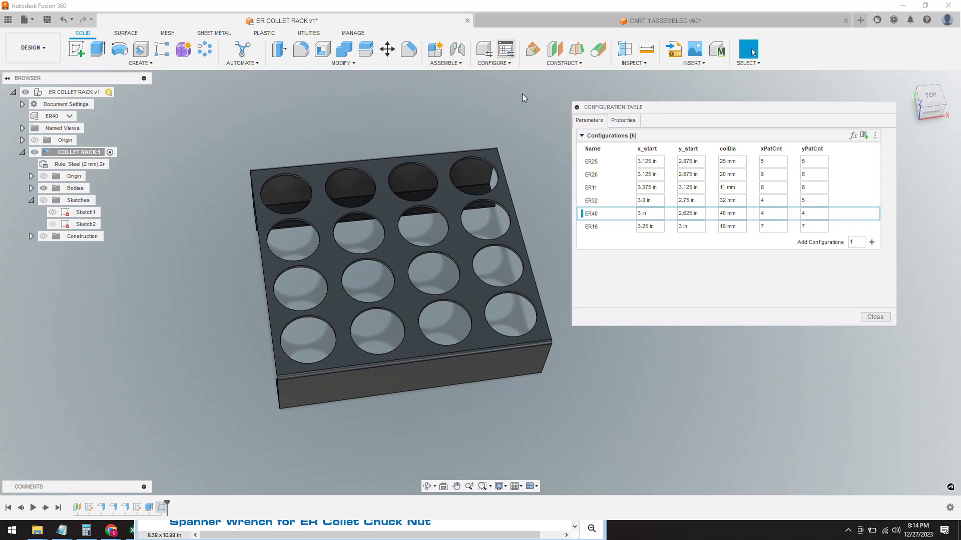
{"action": "left_click", "coordinate": [596, 162]}
{"action": "left_click", "coordinate": [600, 175]}
{"action": "left_click", "coordinate": [599, 188]}
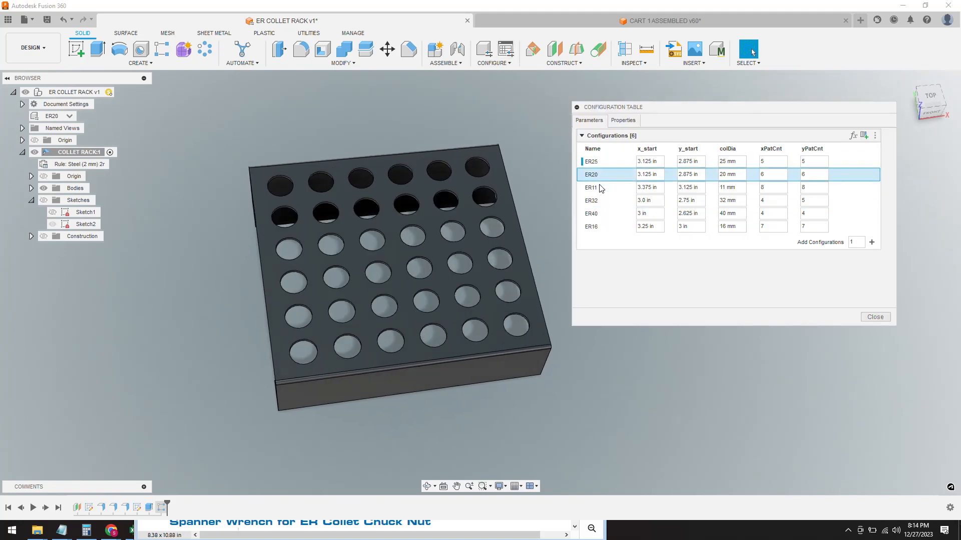
{"action": "left_click", "coordinate": [596, 200]}
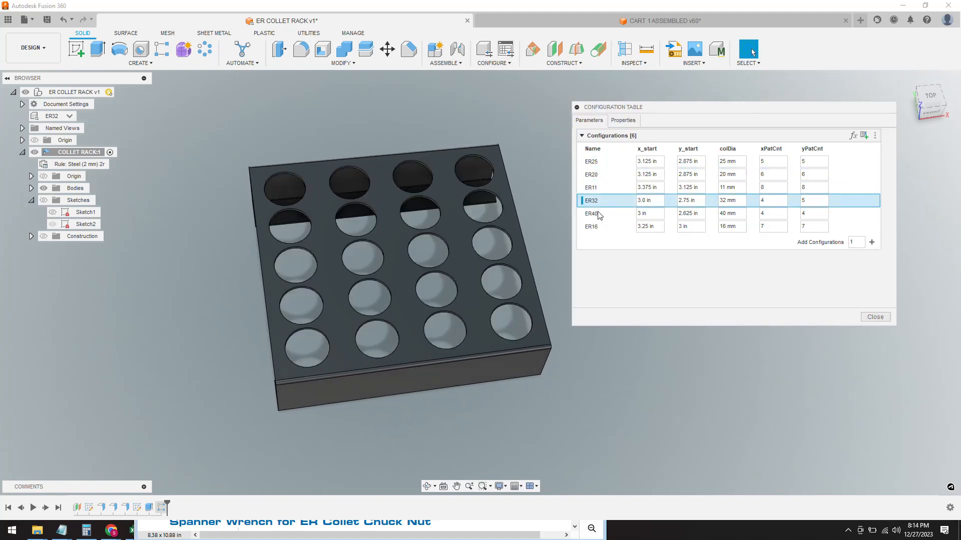
{"action": "left_click", "coordinate": [595, 214]}
{"action": "left_click", "coordinate": [592, 227]}
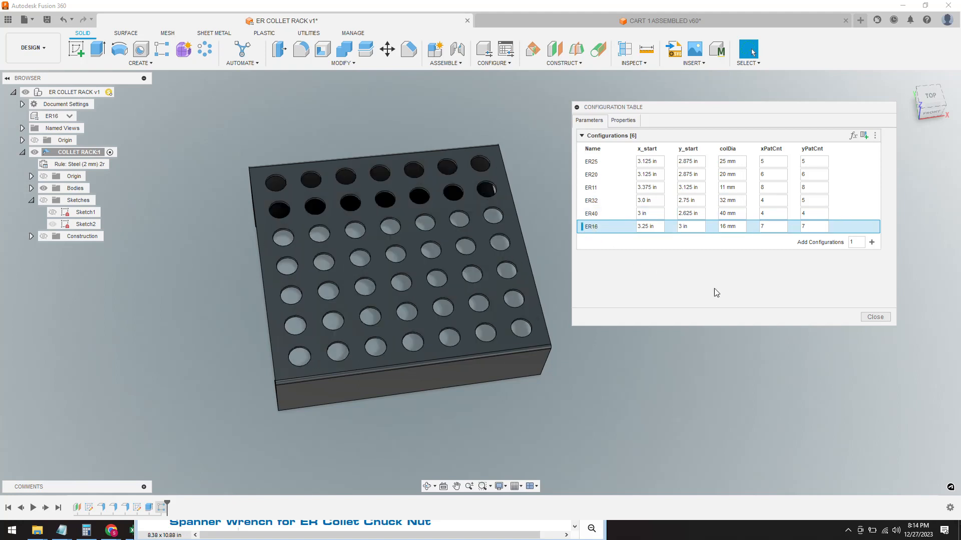
{"action": "left_click", "coordinate": [877, 318]}
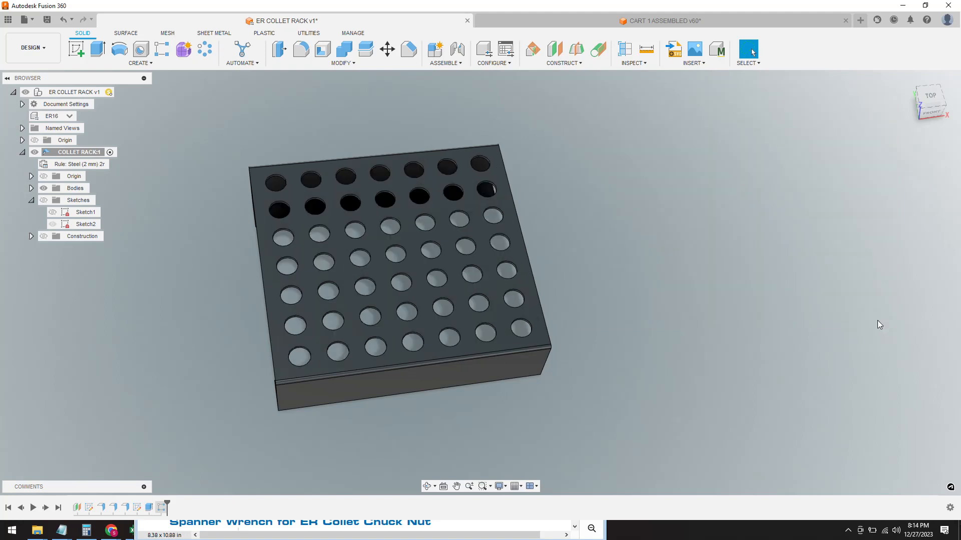